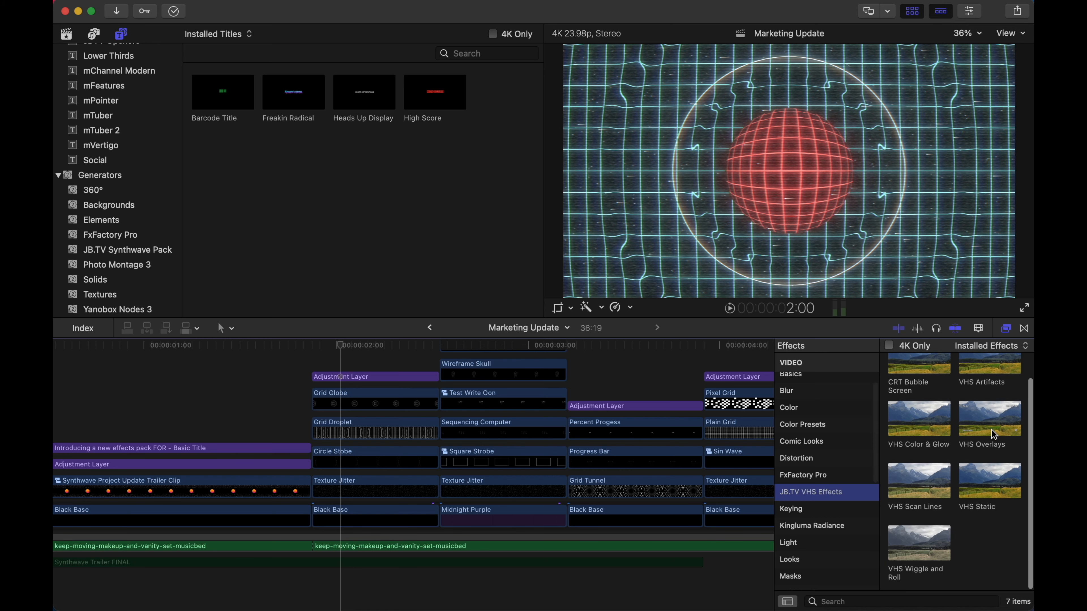
Step: Look through the JB.TV VHS effects and JB.TV VHS transitions, and close the effects browser
{"action": "scroll", "coordinate": [993, 435], "scroll_direction": "up", "scroll_amount": 2}
{"action": "left_click", "coordinate": [1025, 329]}
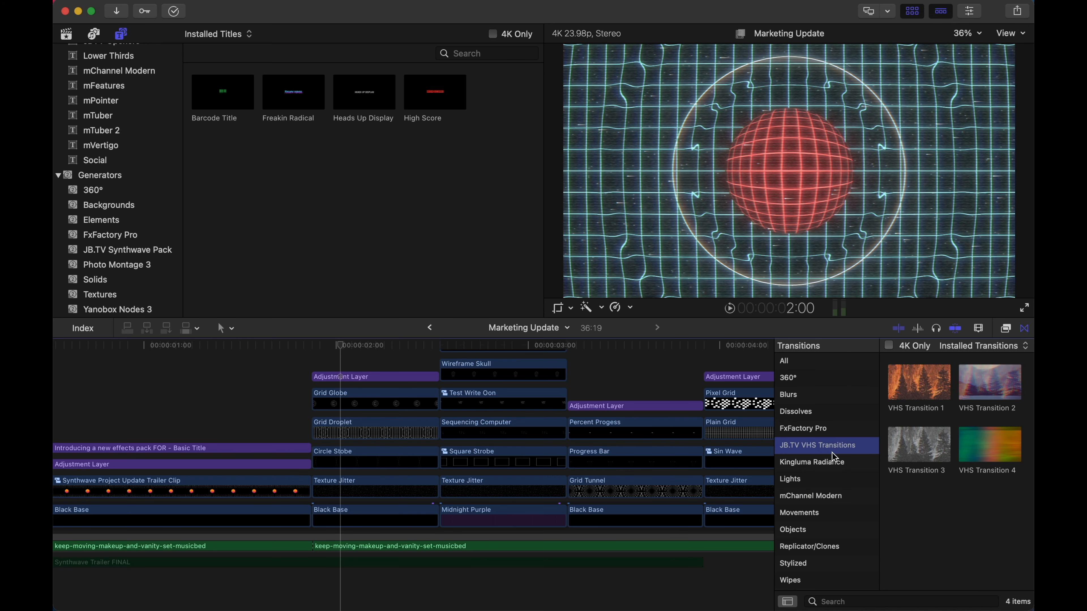
{"action": "left_click", "coordinate": [1008, 329]}
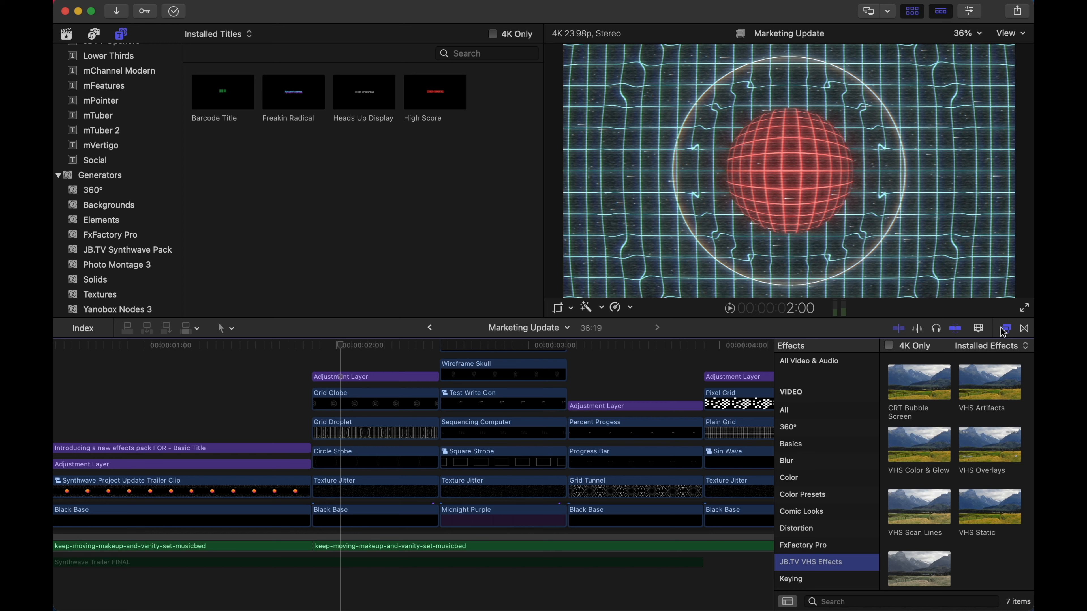
{"action": "left_click", "coordinate": [1006, 329]}
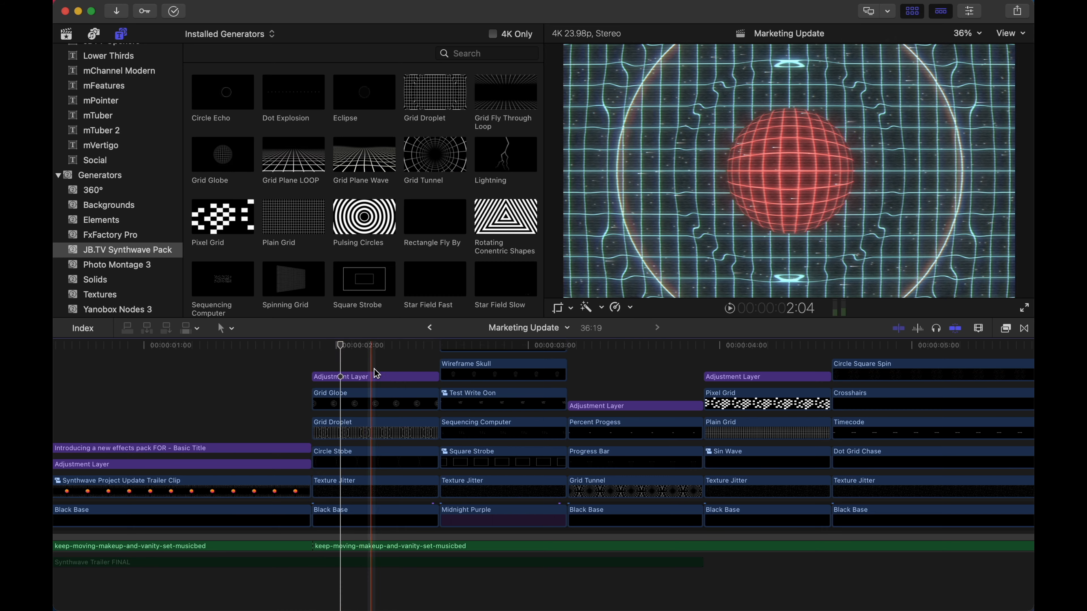
Step: Disable the Adjustment Layer, Grid Globe, Grid Droplet, Circle Stobe and Texture Jitter clips stacked above the second Black Base clip
{"action": "key", "text": "Up"}
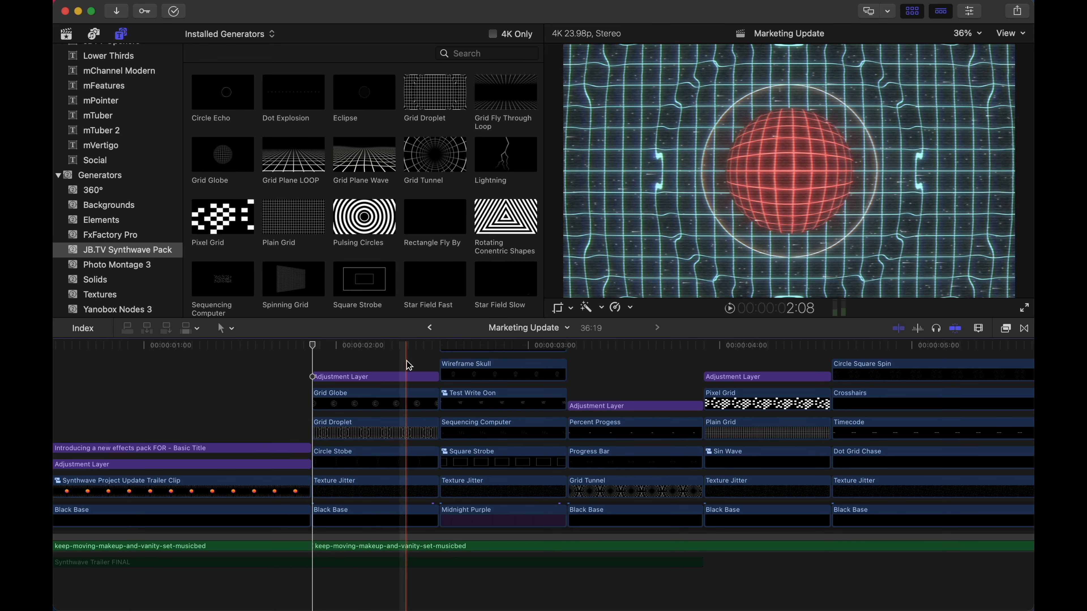
{"action": "left_click", "coordinate": [372, 368]}
{"action": "key", "text": "super+equal"}
{"action": "key", "text": "super+equal"}
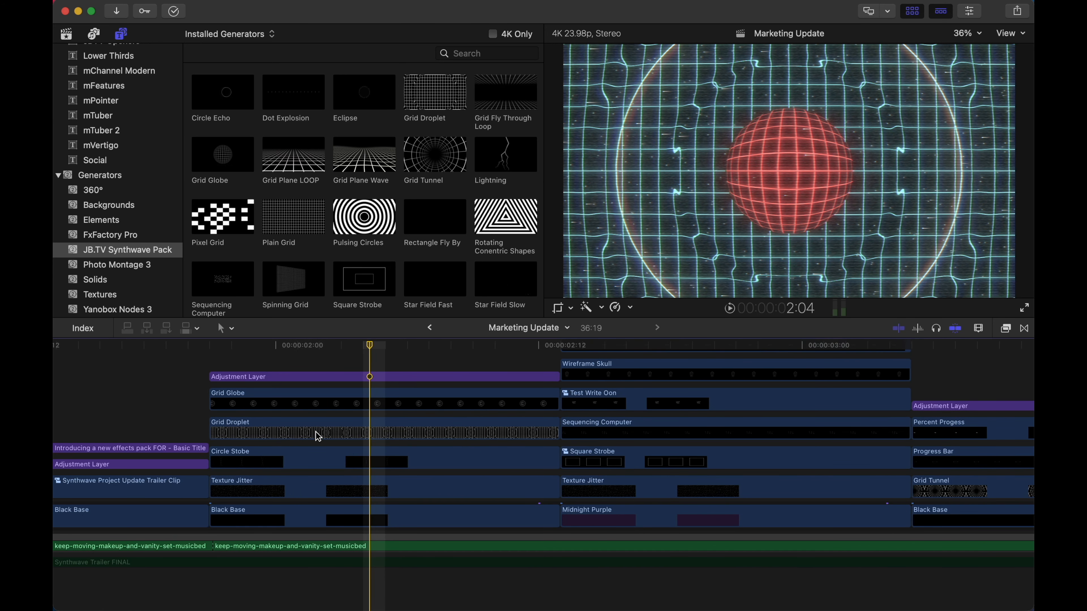
{"action": "left_click_drag", "start_coordinate": [310, 360], "coordinate": [273, 489]}
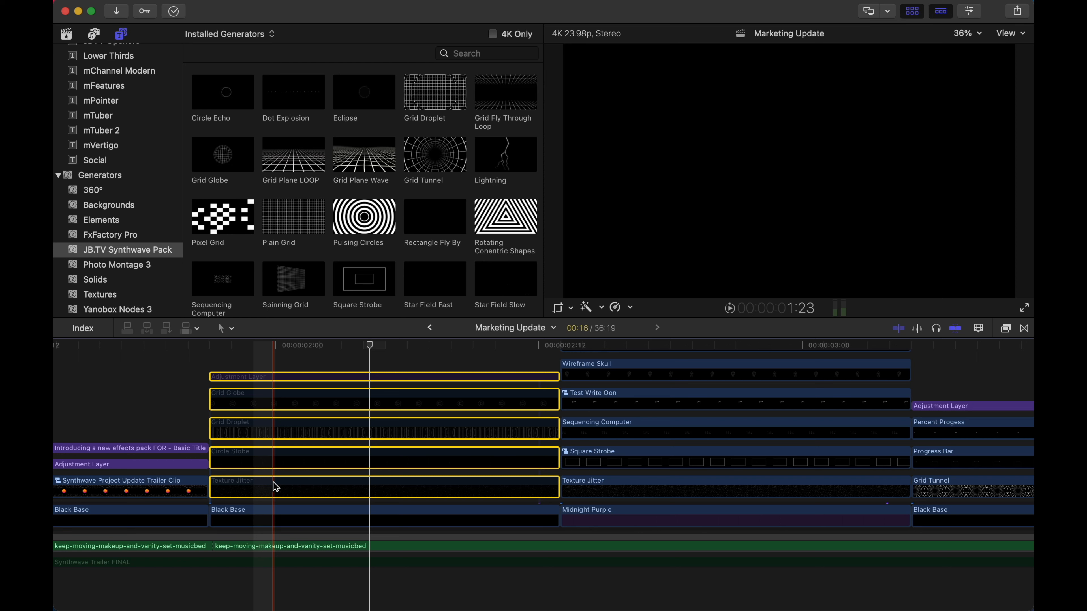
{"action": "left_click", "coordinate": [189, 411]}
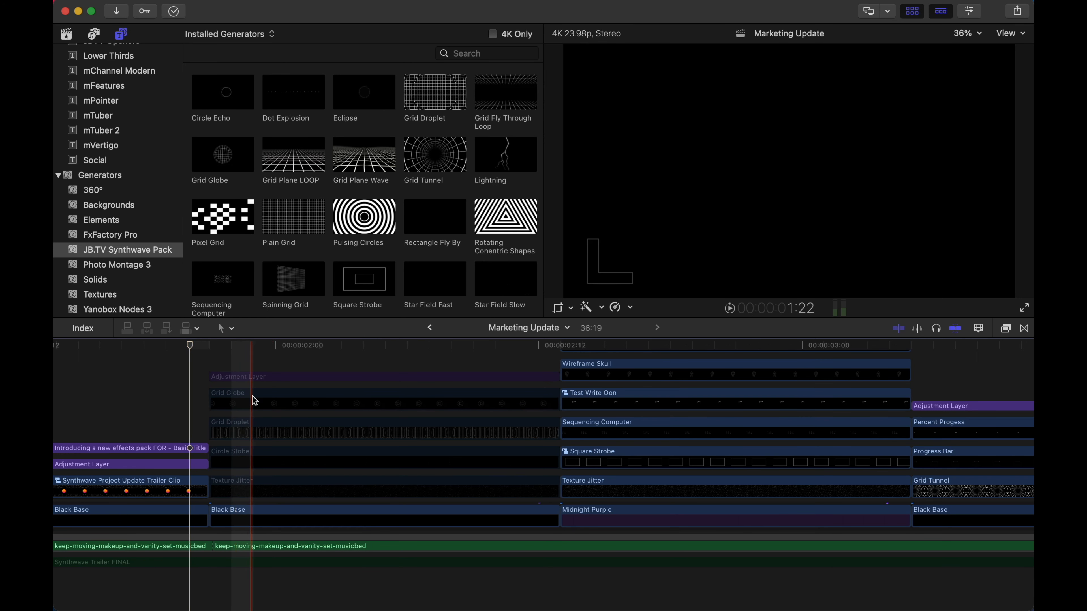
Step: Re-enable only the Texture Jitter clip above the second Black Base, with the playhead parked at 1:23
{"action": "left_click", "coordinate": [253, 349]}
{"action": "left_click", "coordinate": [250, 488]}
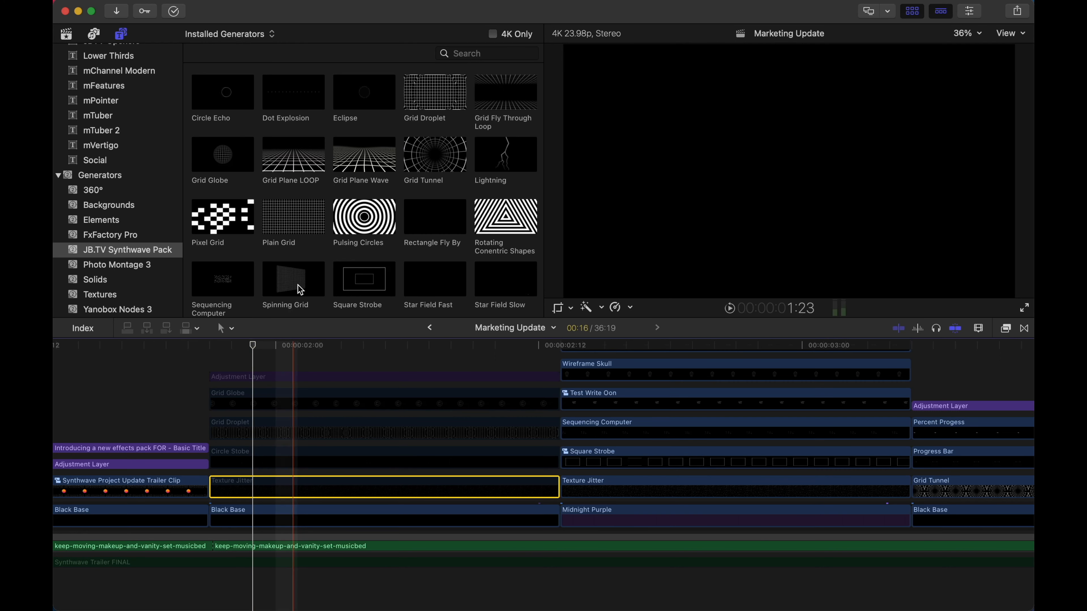
{"action": "scroll", "coordinate": [299, 290], "scroll_direction": "down", "scroll_amount": 5}
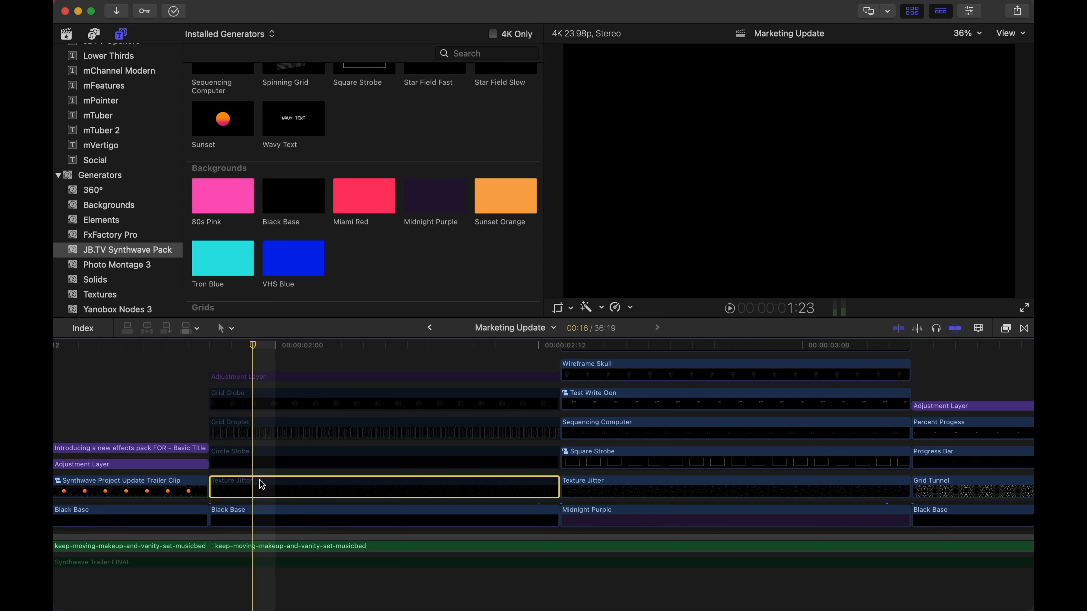
{"action": "key", "text": "v"}
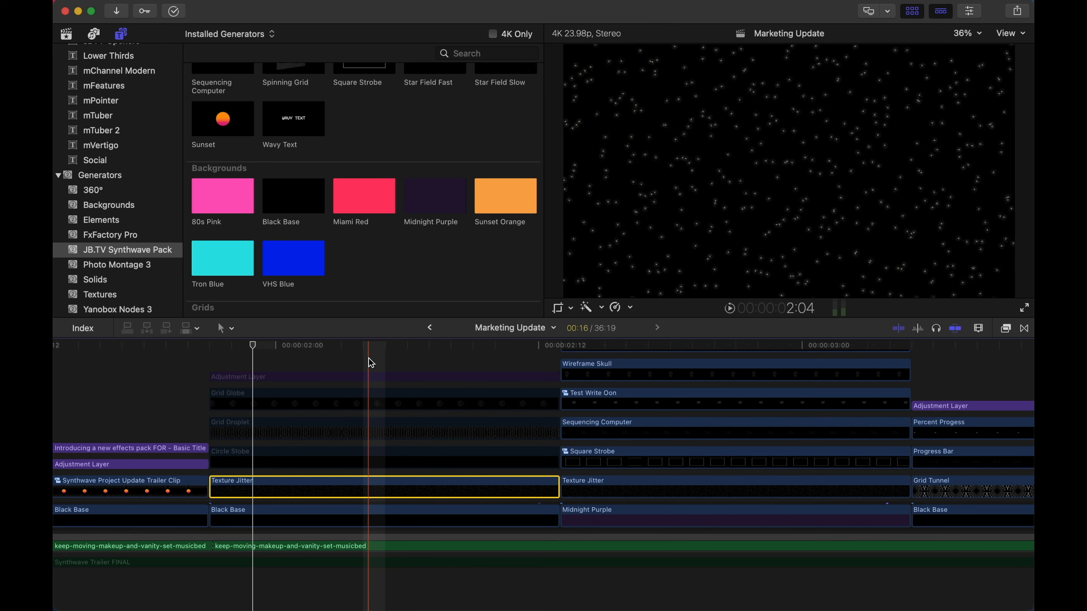
Step: Re-enable the Circle Stobe, Grid Droplet and Grid Globe clips one after another, building up the stack
{"action": "left_click", "coordinate": [259, 454]}
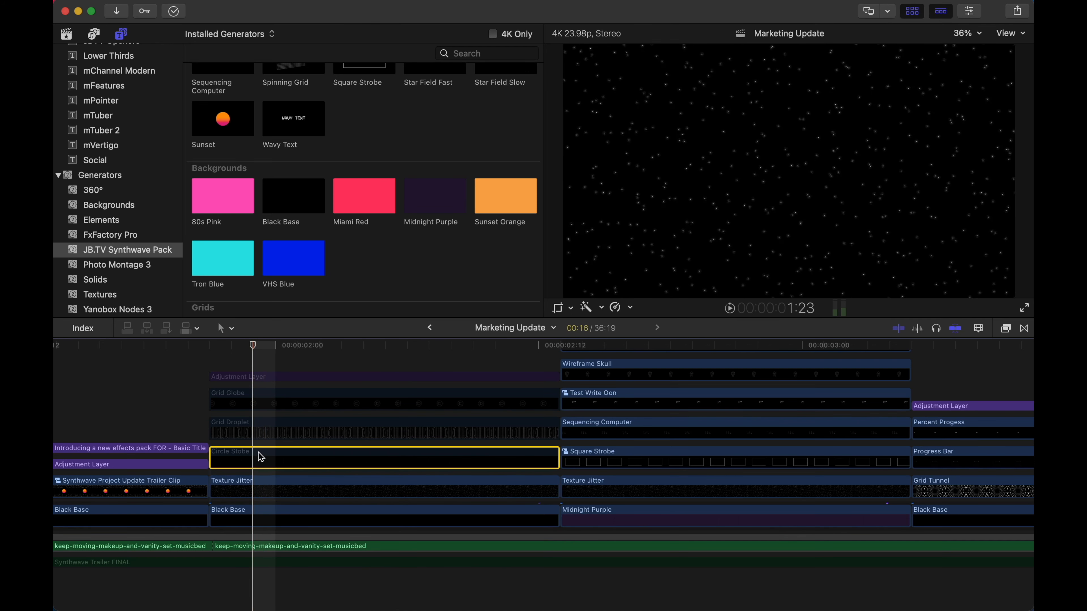
{"action": "key", "text": "v"}
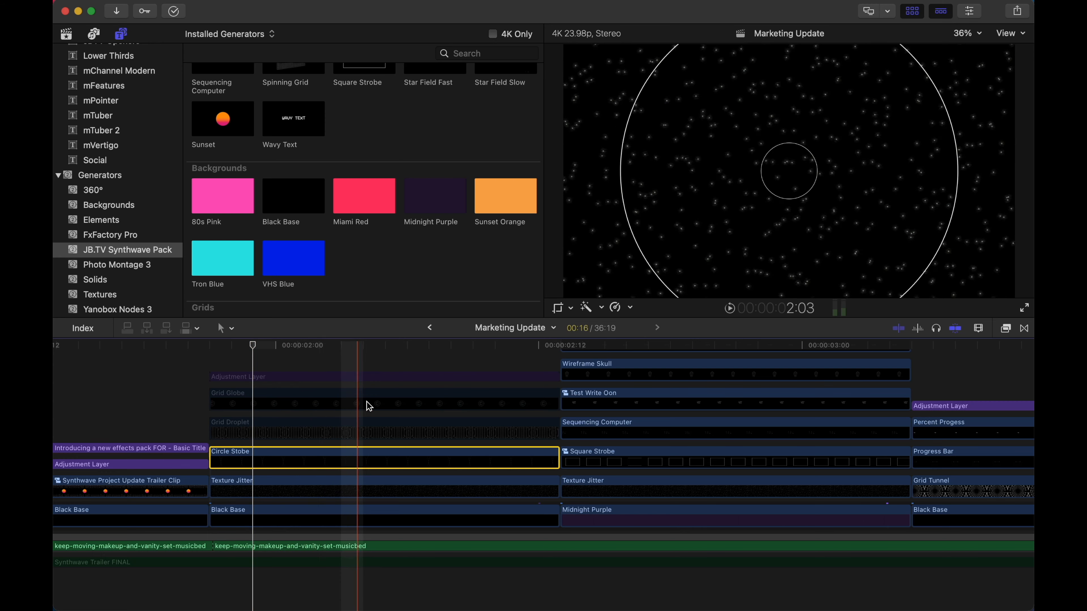
{"action": "left_click", "coordinate": [261, 433]}
{"action": "key", "text": "v"}
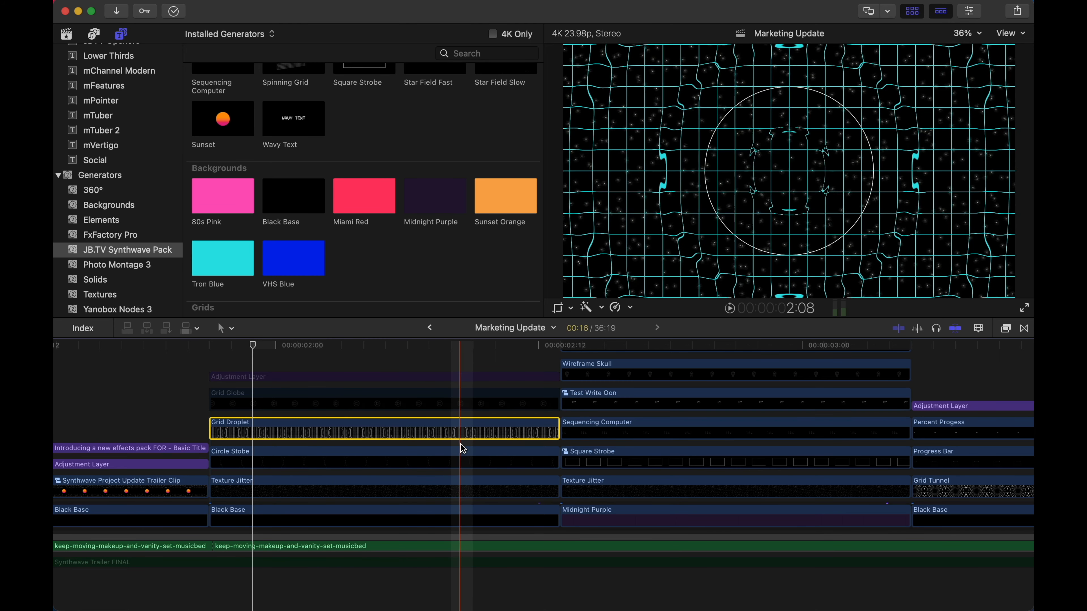
{"action": "left_click", "coordinate": [370, 403]}
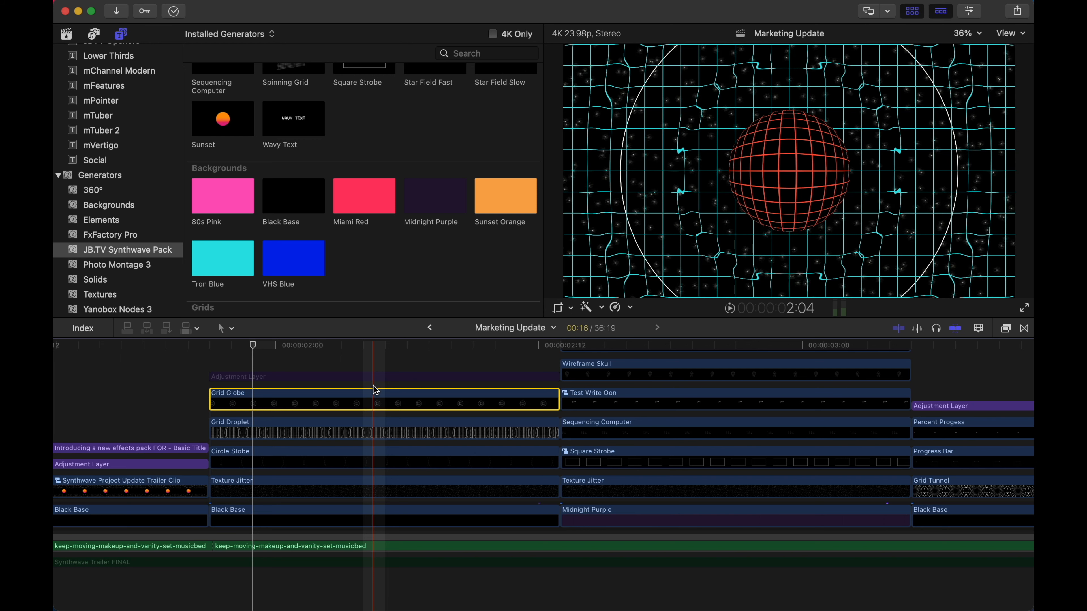
Step: Try the composition with the Adjustment Layer above Grid Globe enabled, and disable that layer again
{"action": "left_click", "coordinate": [348, 378]}
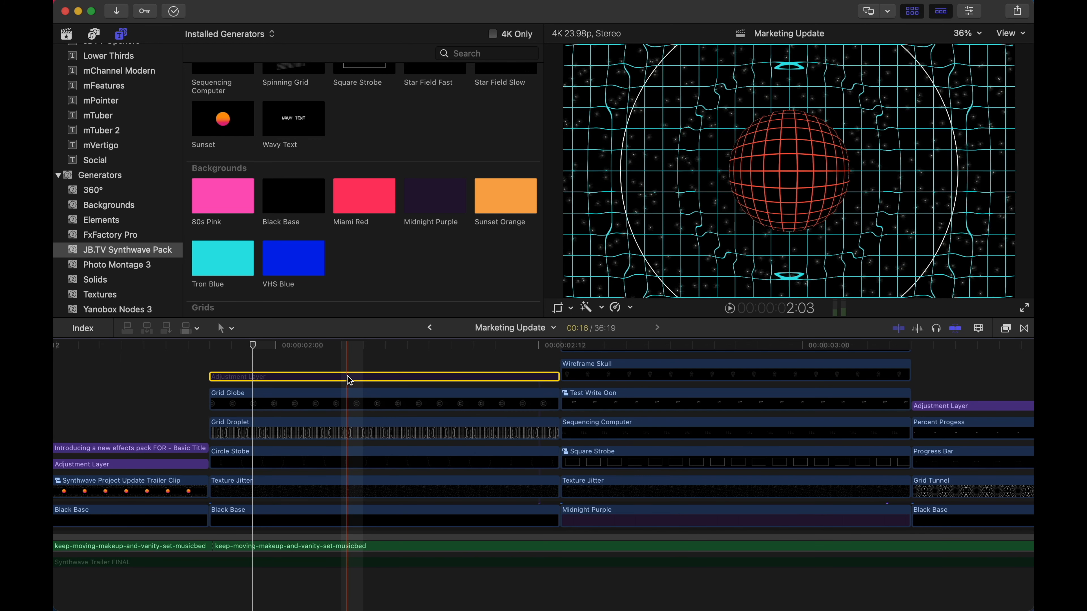
{"action": "key", "text": "v"}
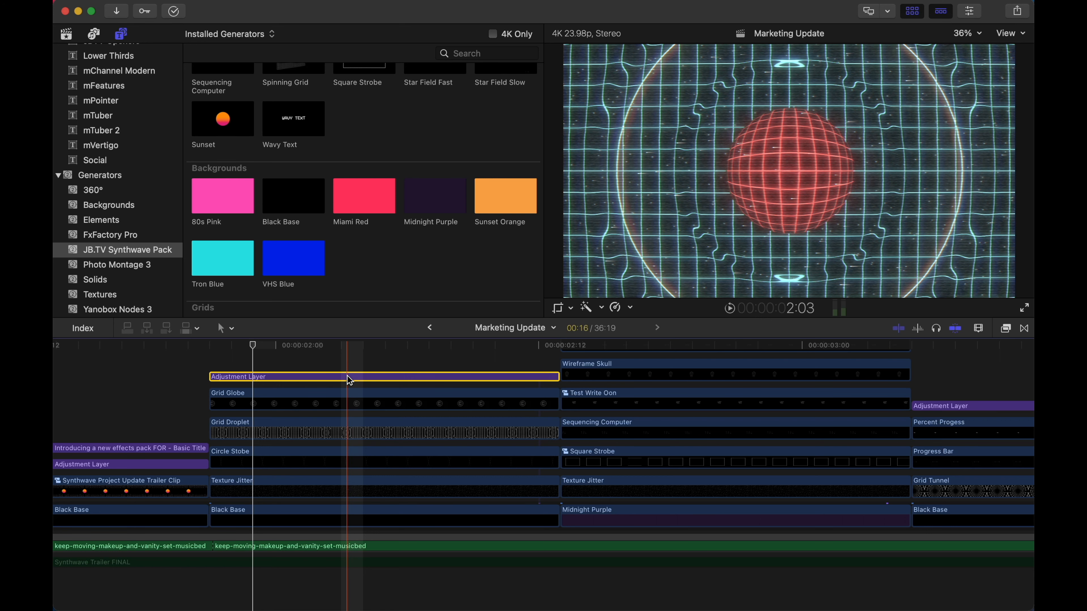
{"action": "key", "text": "v"}
Step: Show the Grid Globe clip's published parameters, try a different globe size and undo the change
{"action": "left_click", "coordinate": [329, 400]}
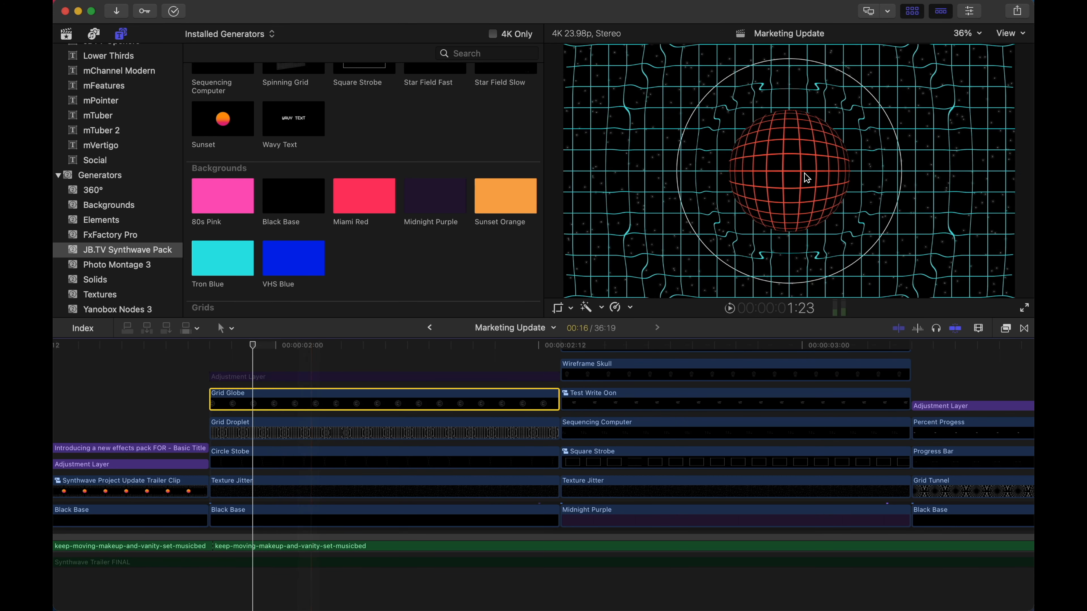
{"action": "left_click", "coordinate": [978, 8]}
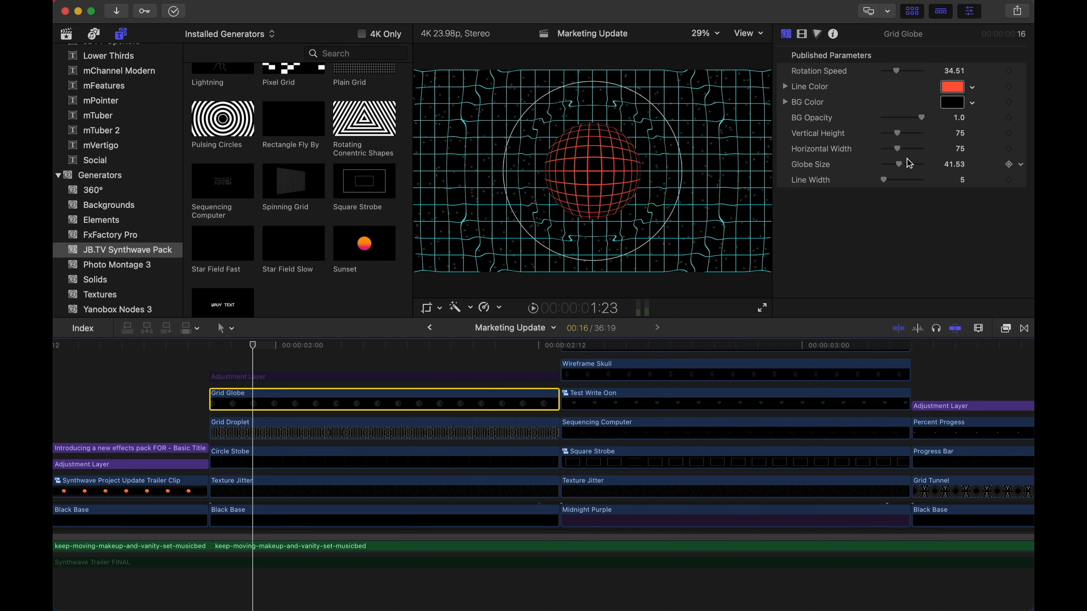
{"action": "mouse_move", "coordinate": [899, 164]}
{"action": "left_mouse_down"}
{"action": "mouse_move", "coordinate": [921, 163]}
{"action": "mouse_move", "coordinate": [894, 179]}
{"action": "left_mouse_up"}
{"action": "key", "text": "super+z"}
{"action": "key", "text": "super+z"}
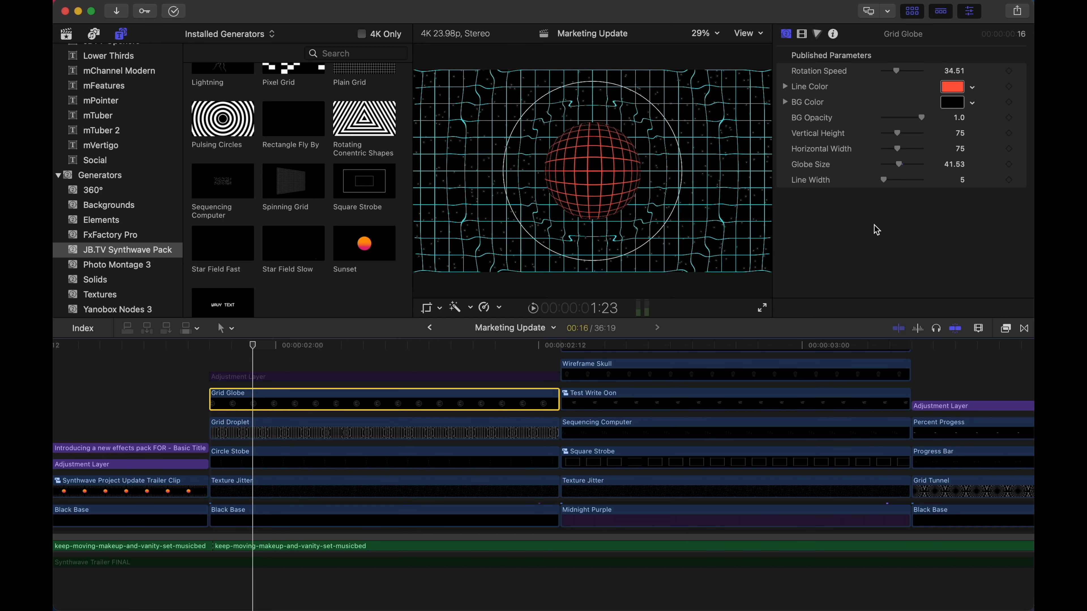
Step: Try a 23° rotation on the Grid Droplet clip and select the Circle Stobe clip
{"action": "key", "text": "super+Down"}
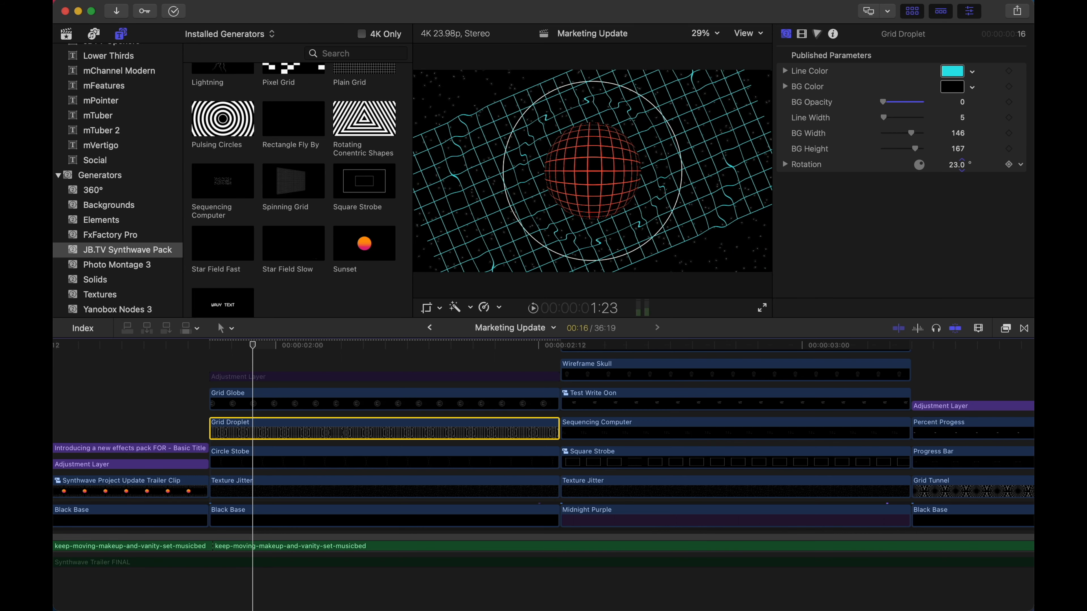
{"action": "left_click", "coordinate": [263, 463]}
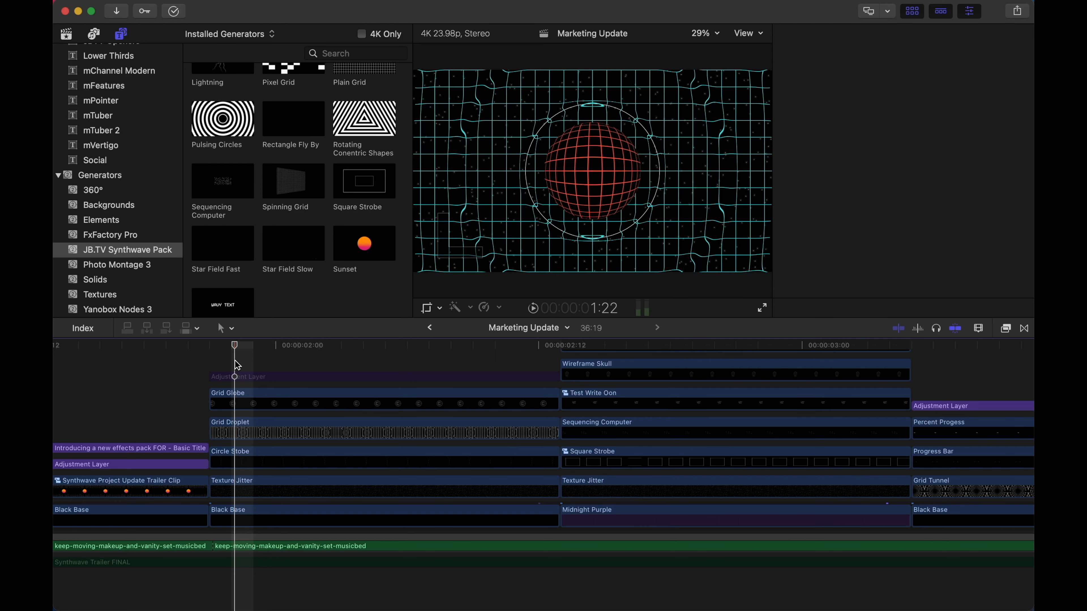
Step: Re-enable the Adjustment Layer above Grid Globe and show all its VHS effect parameters in a full-height inspector
{"action": "left_click", "coordinate": [237, 376]}
{"action": "key", "text": "v"}
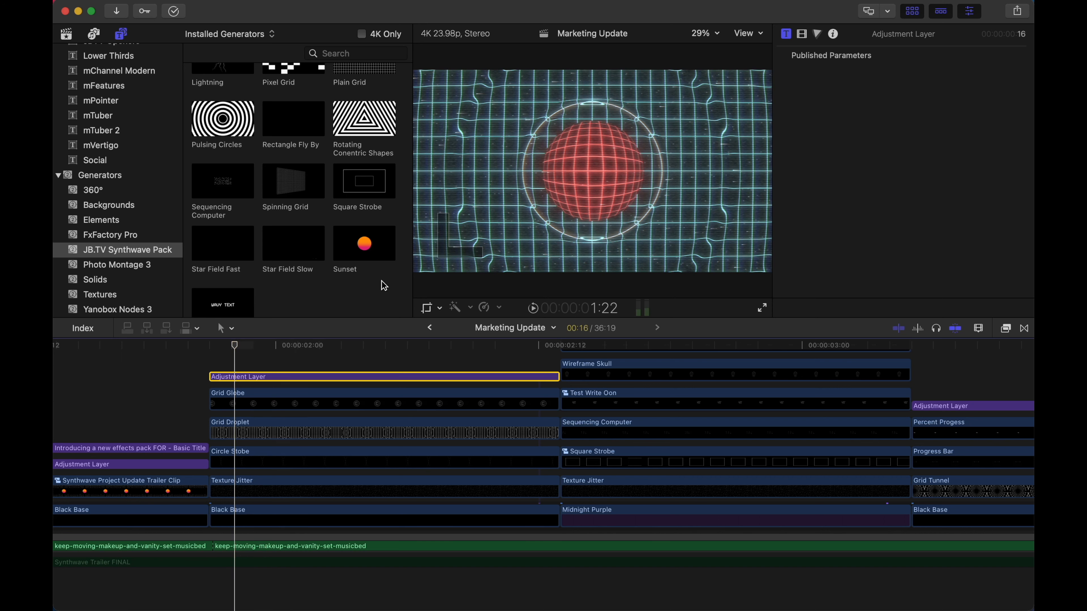
{"action": "left_click", "coordinate": [803, 33]}
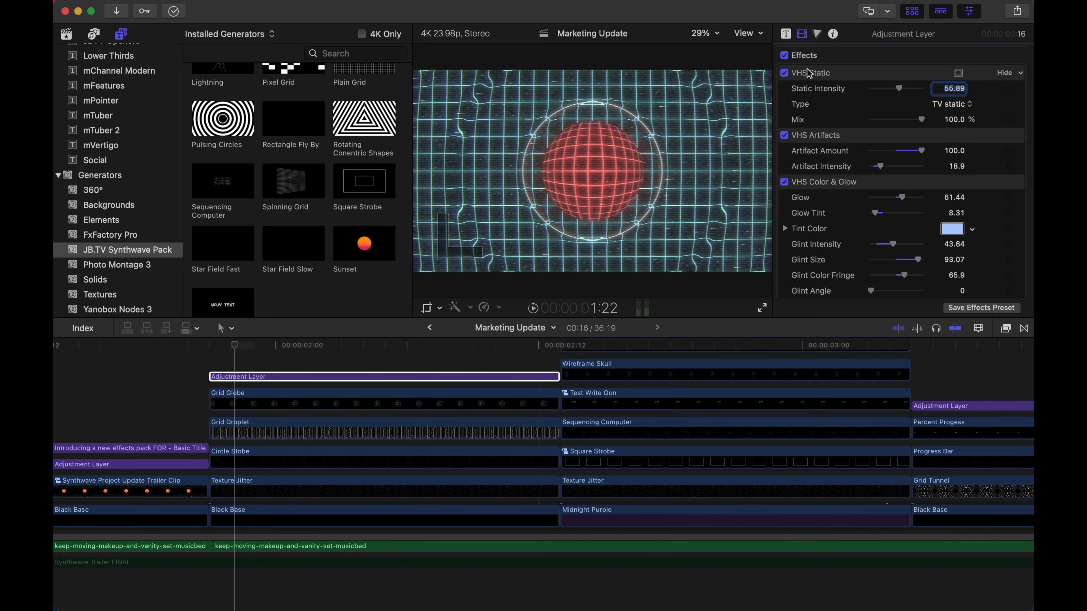
{"action": "scroll", "coordinate": [806, 107], "scroll_direction": "down", "scroll_amount": 10}
{"action": "scroll", "coordinate": [807, 107], "scroll_direction": "up", "scroll_amount": 10}
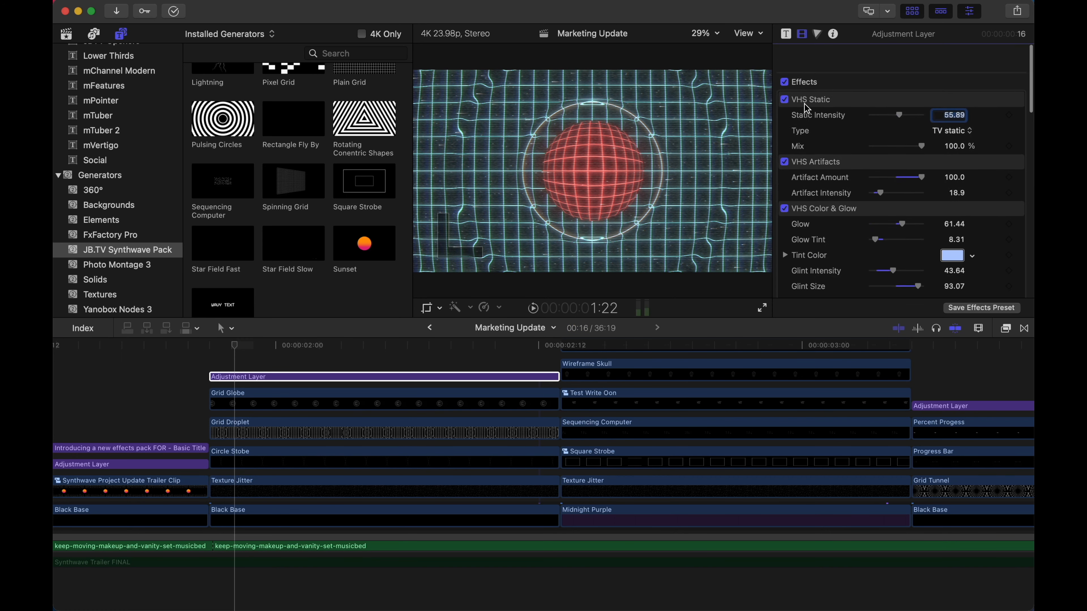
{"action": "double_click", "coordinate": [914, 38]}
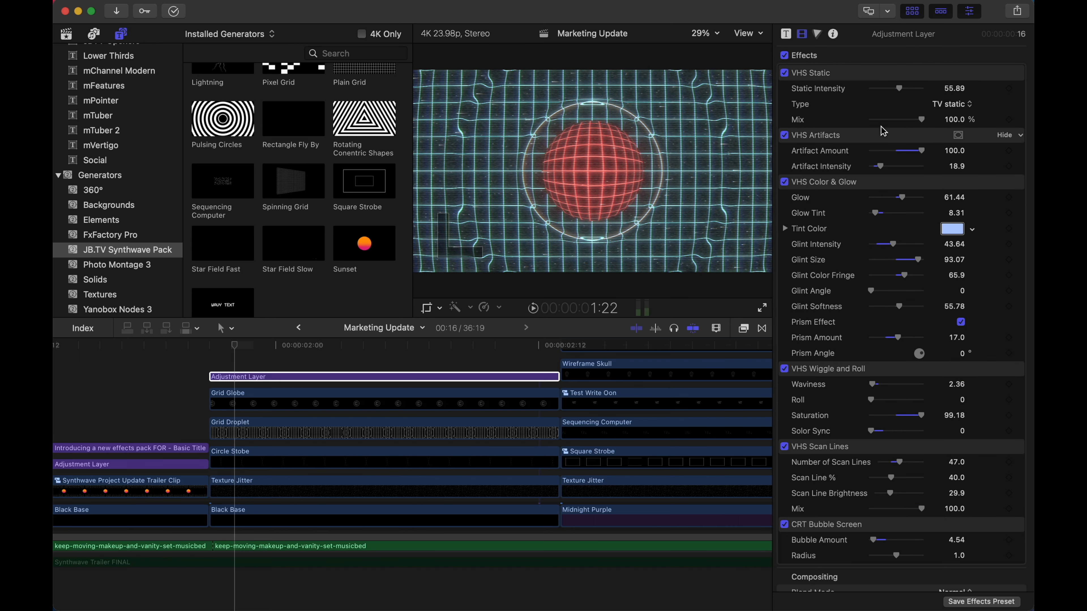